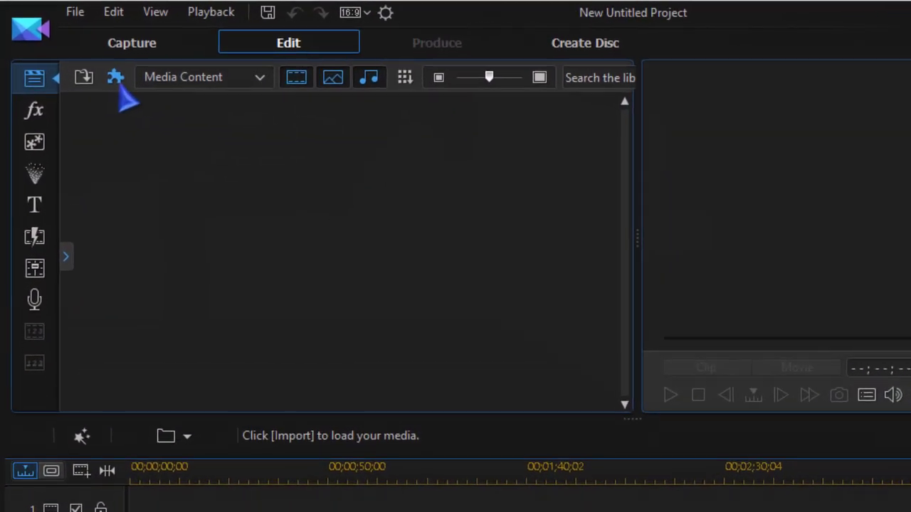
Open the Plug-ins menu of extra creation tools in the full editor.
click(129, 87)
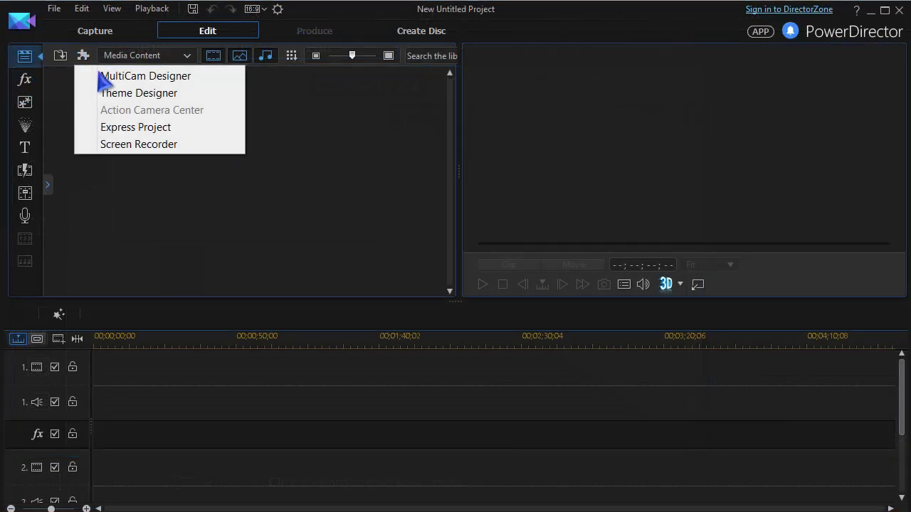
Launch Express Project from Plug-ins and move its explanation window aside.
click(237, 131)
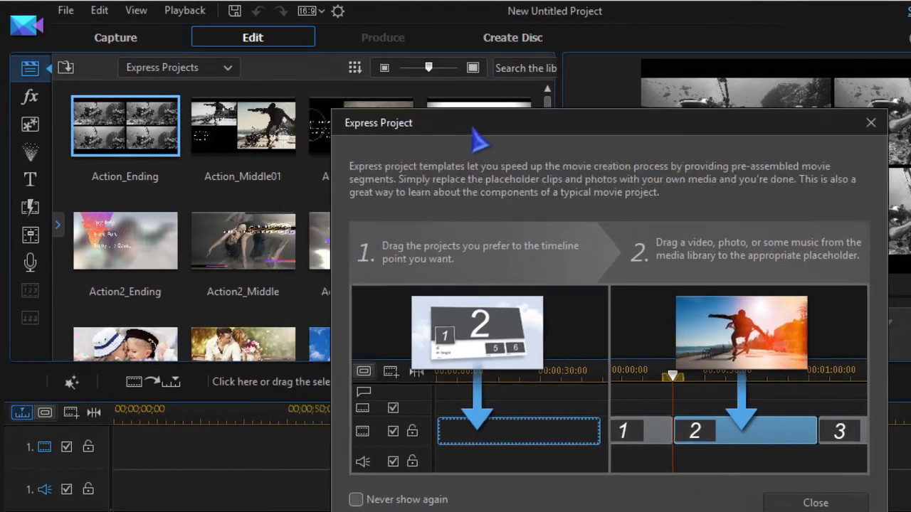
drag(473, 131, 677, 140)
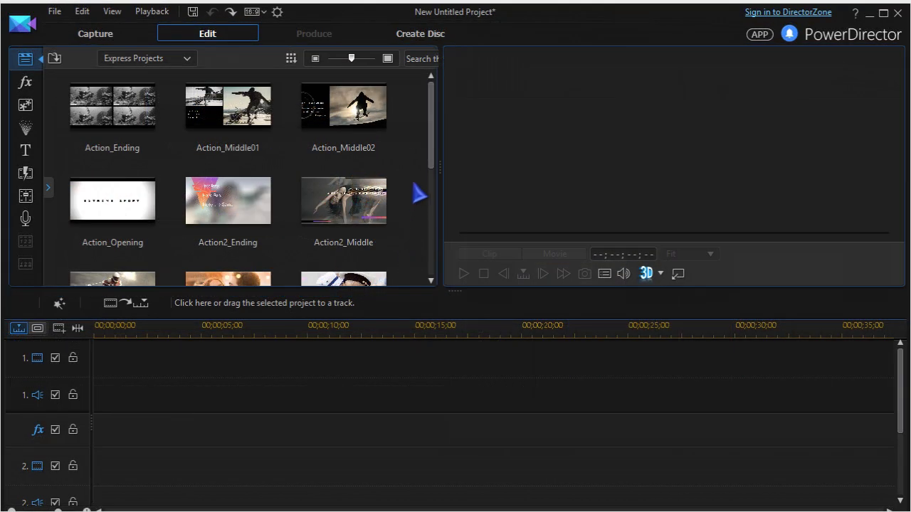
drag(432, 163, 456, 275)
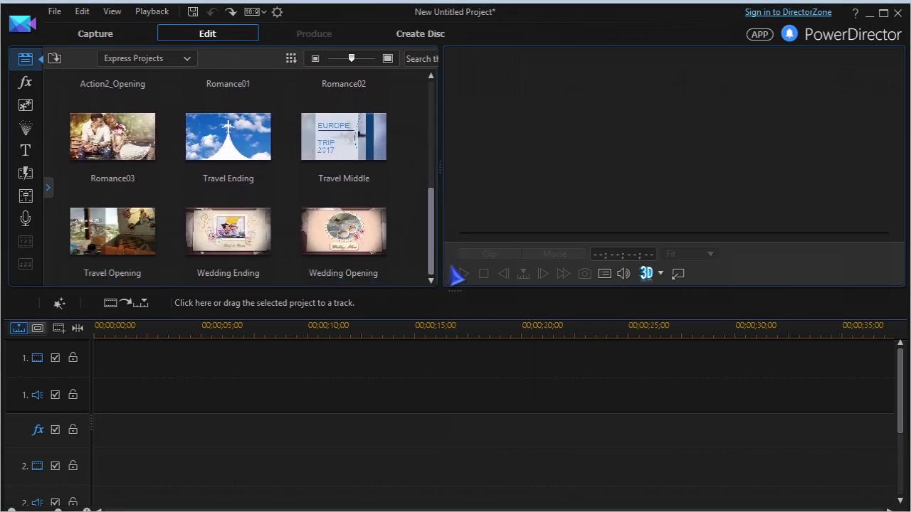
mouse_move(457, 274)
mouse_down()
mouse_move(434, 240)
mouse_move(437, 201)
mouse_up()
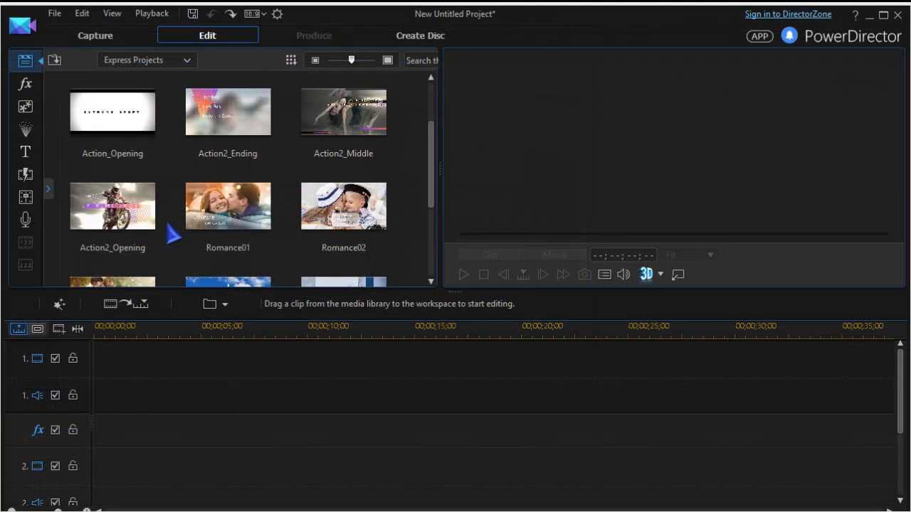
Place the EXTREME SPORT opening template at the timeline start and preview it.
drag(114, 202, 114, 359)
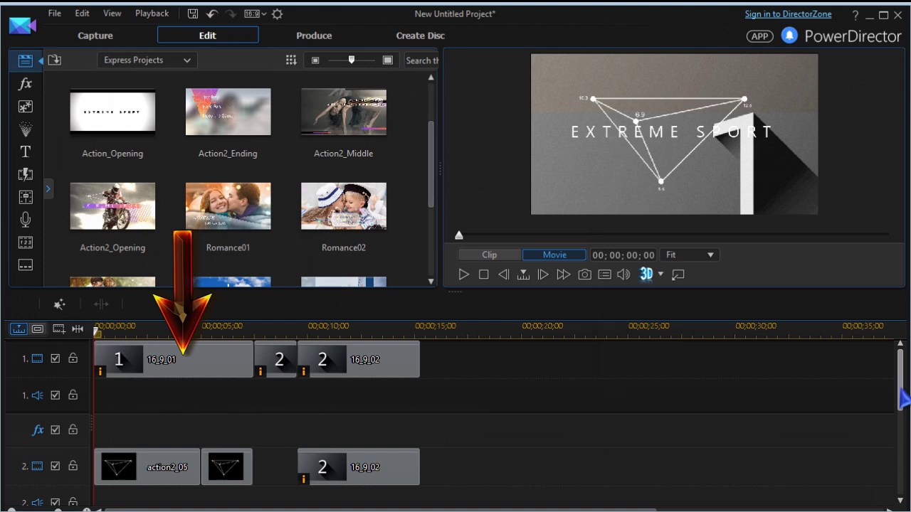
drag(903, 398, 904, 416)
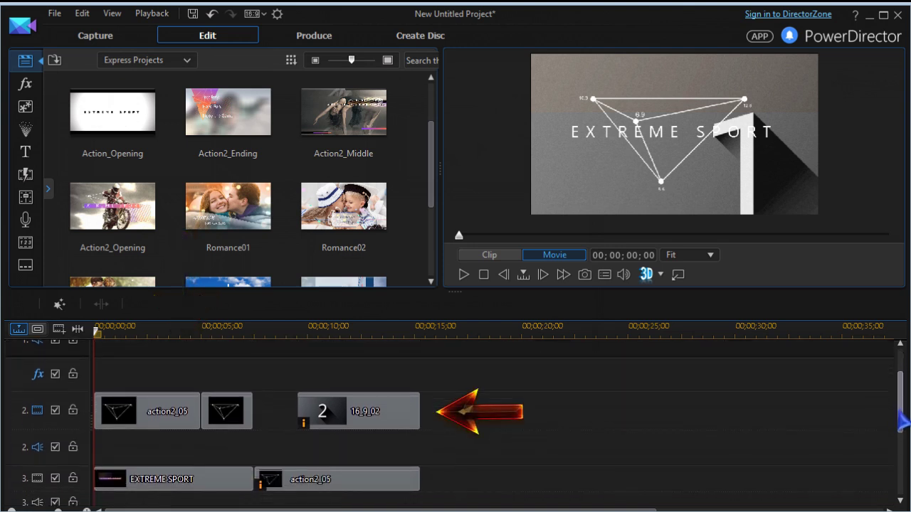
drag(903, 416, 902, 448)
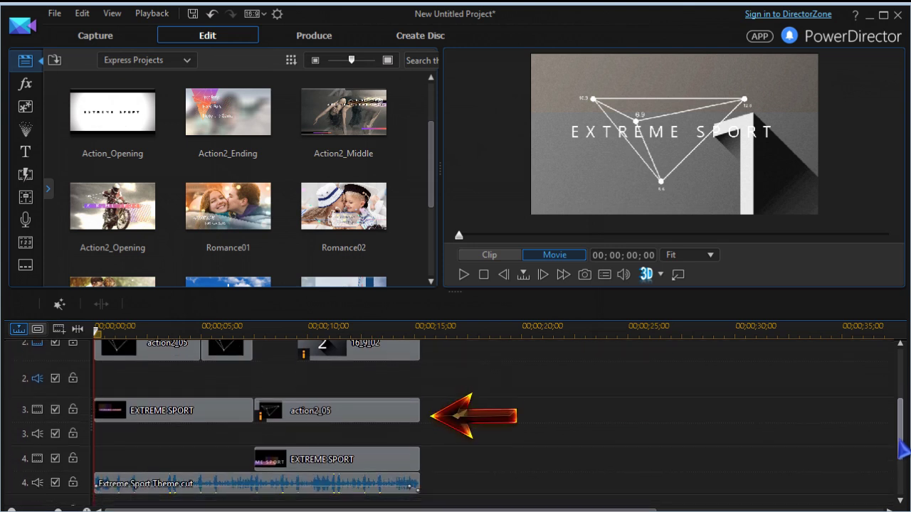
drag(902, 449, 903, 457)
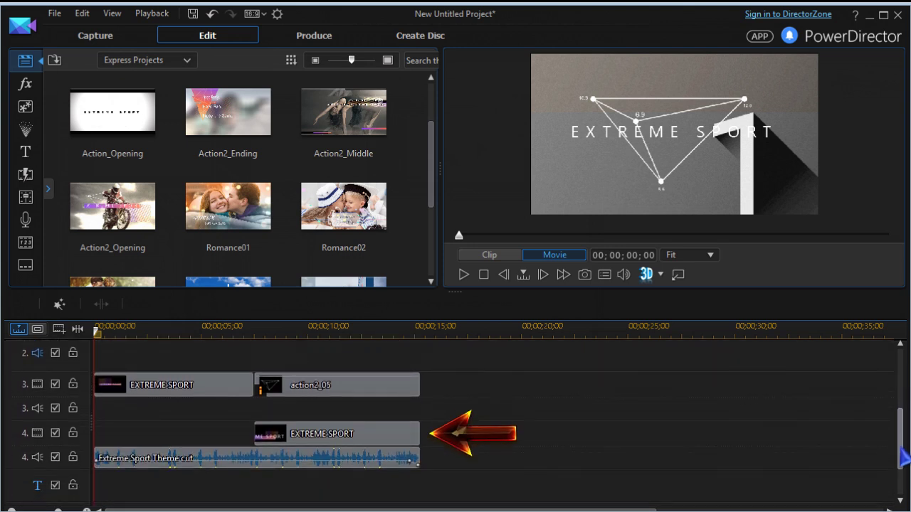
drag(902, 460, 902, 466)
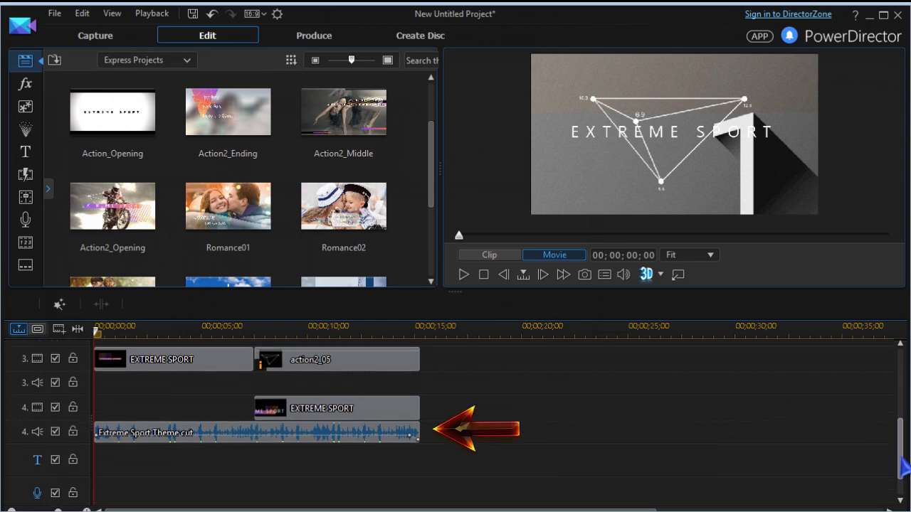
drag(902, 467, 903, 436)
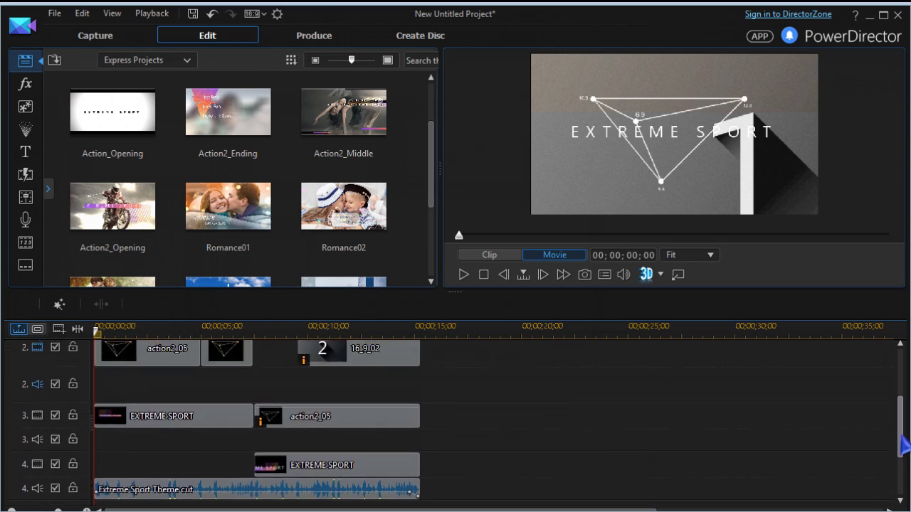
scroll(775, 446, up, 3)
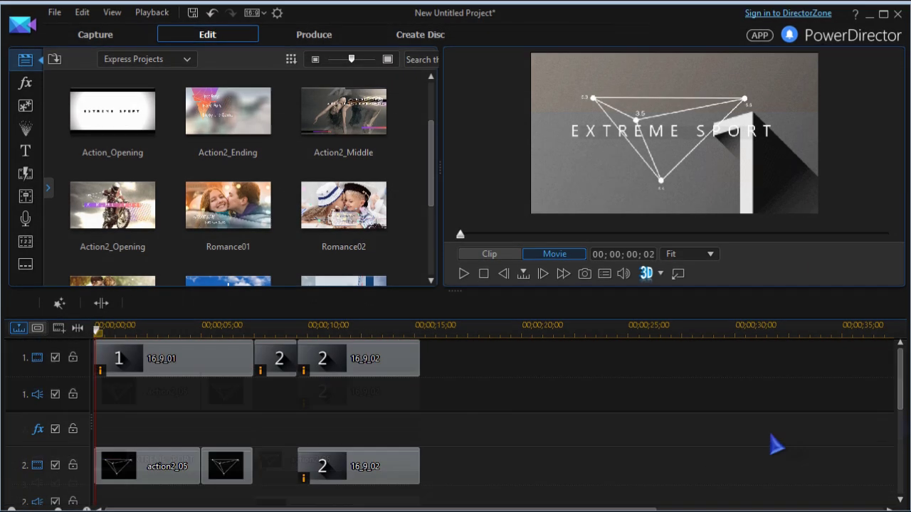
click(463, 277)
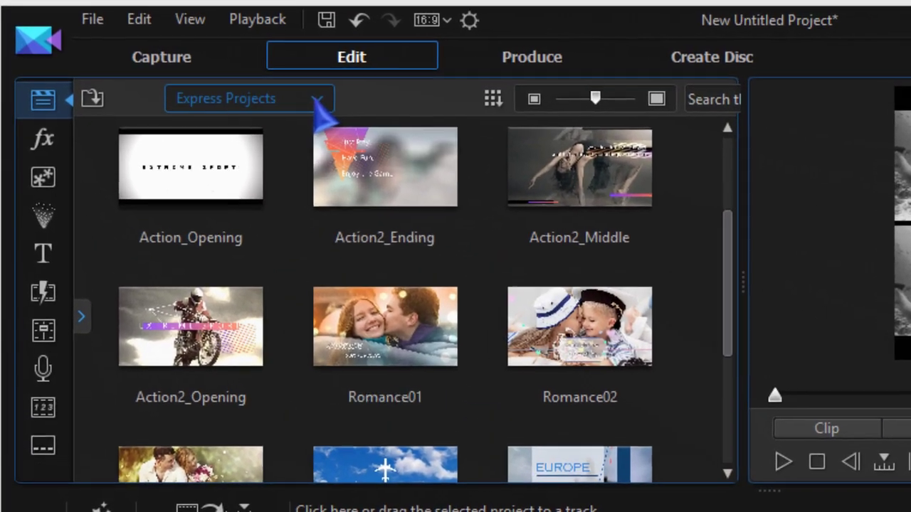
click(281, 90)
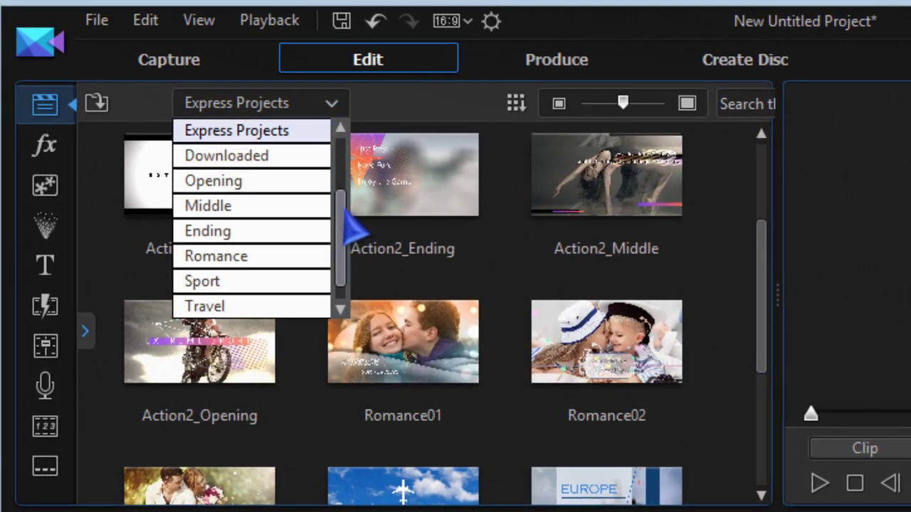
drag(344, 232, 340, 151)
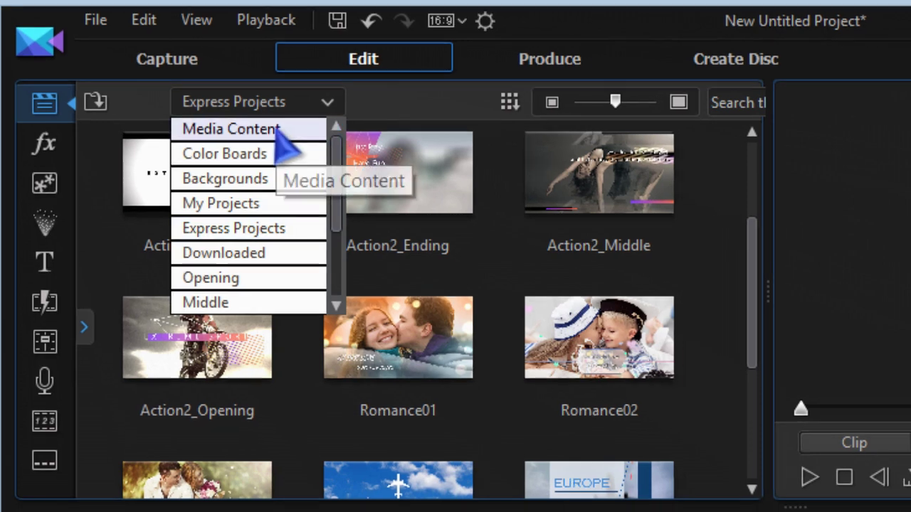
click(281, 130)
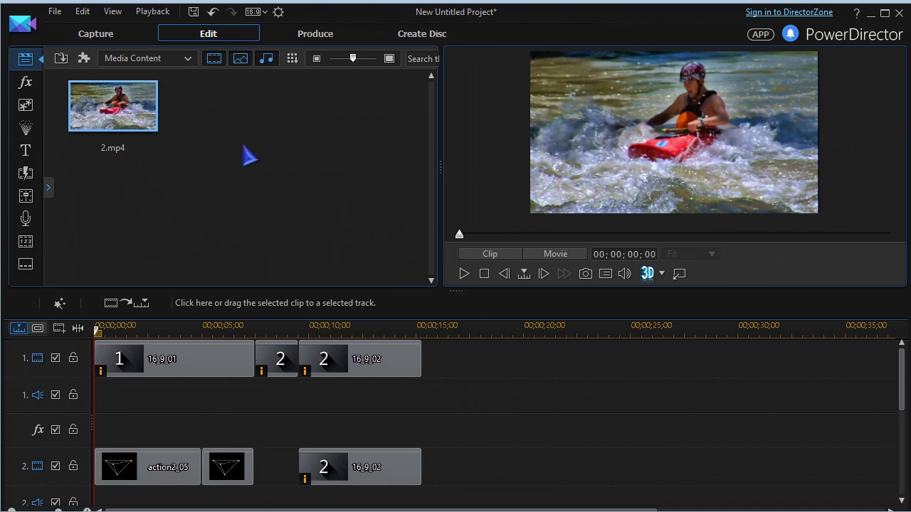
drag(136, 110, 148, 350)
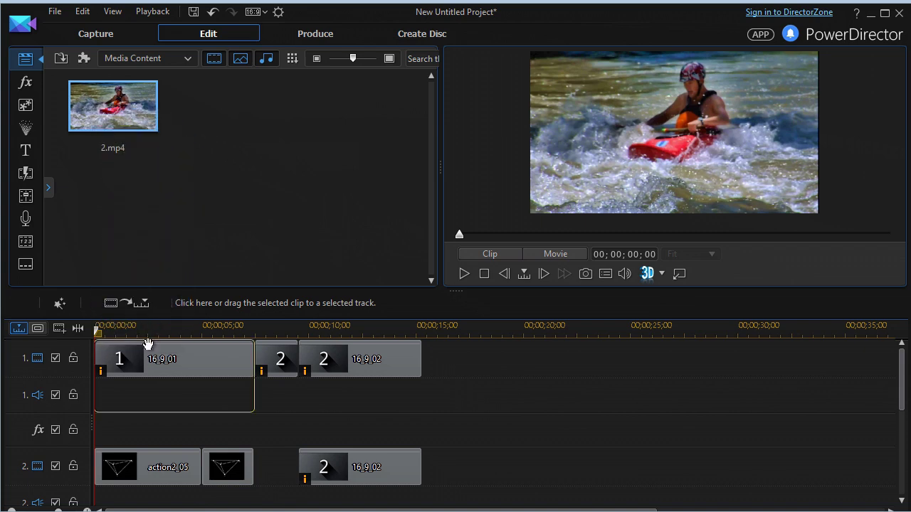
drag(148, 352, 149, 353)
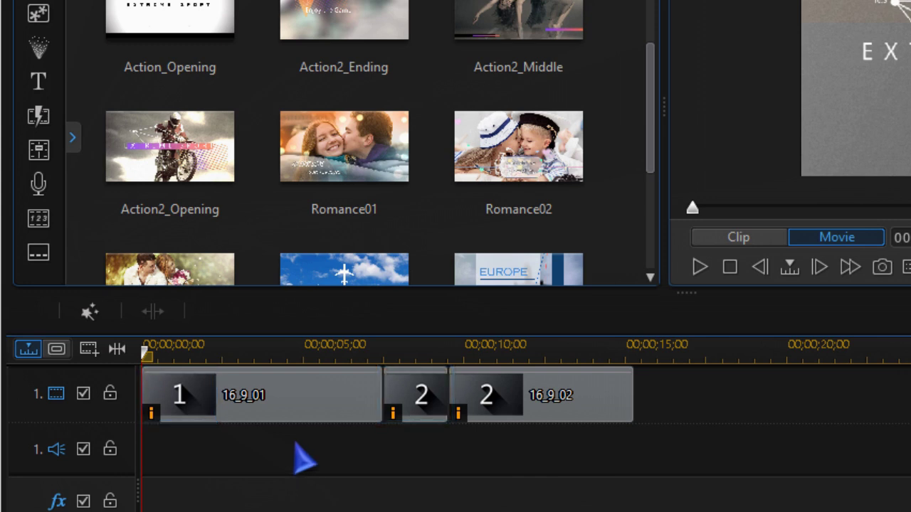
mouse_move(282, 399)
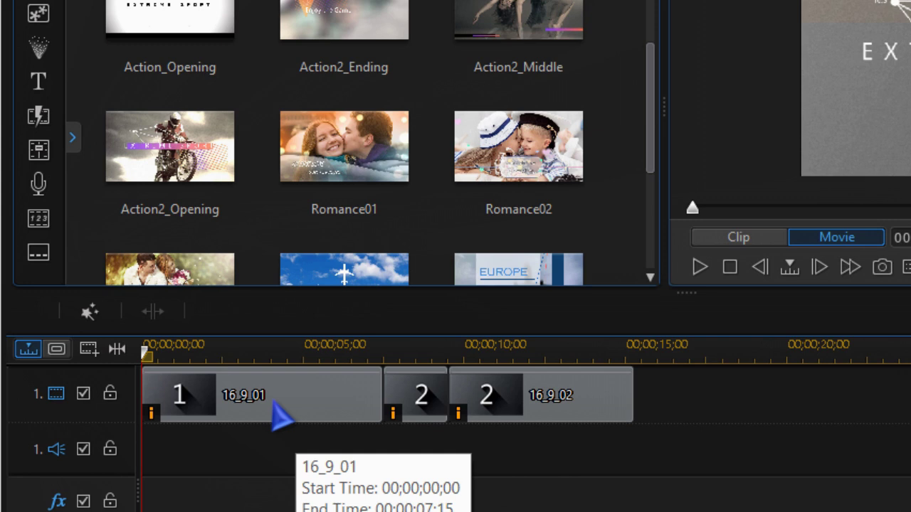
Disable the Fine Noise and Black and White effects on clip 16_9_01.
click(274, 410)
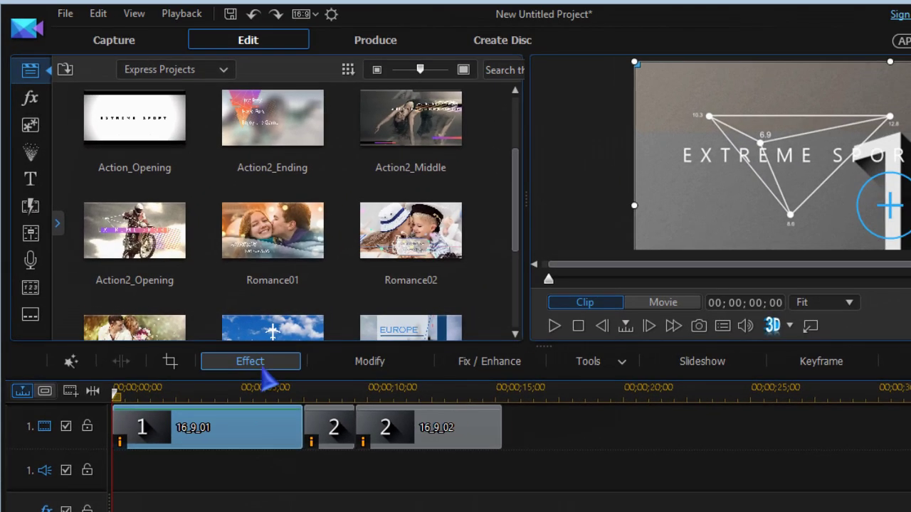
click(264, 367)
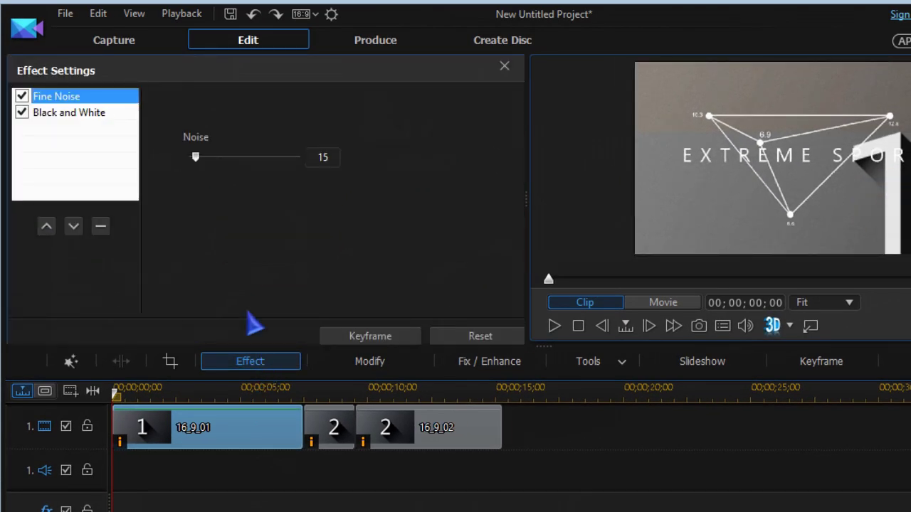
click(21, 96)
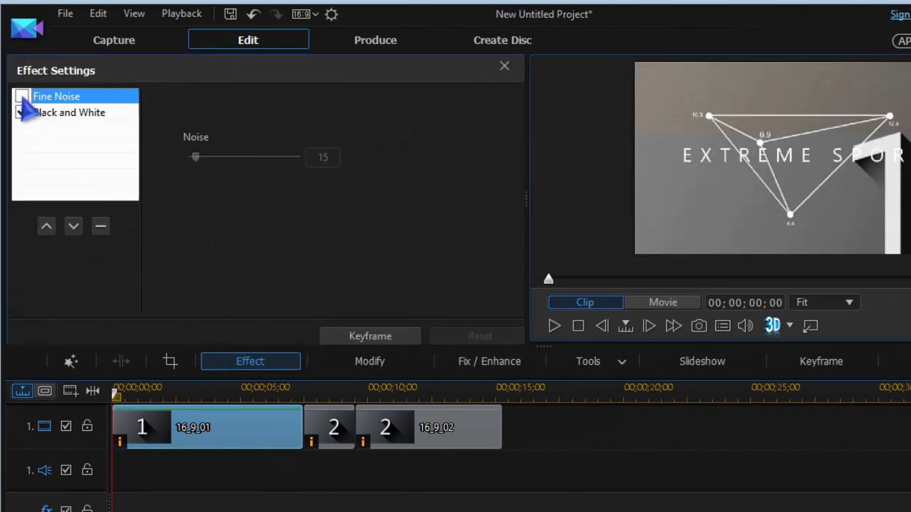
click(21, 112)
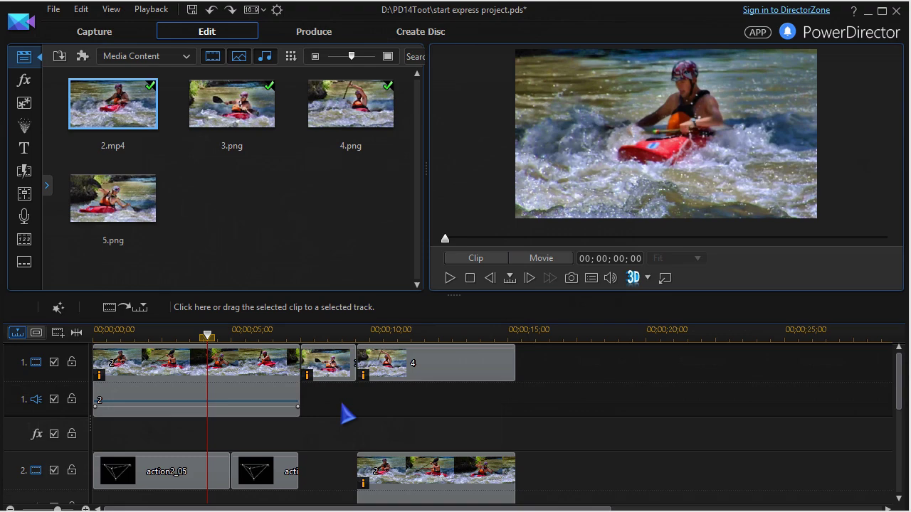
Add NewBlue Gradient Tint to the first kayak clip and view its effect settings.
click(229, 377)
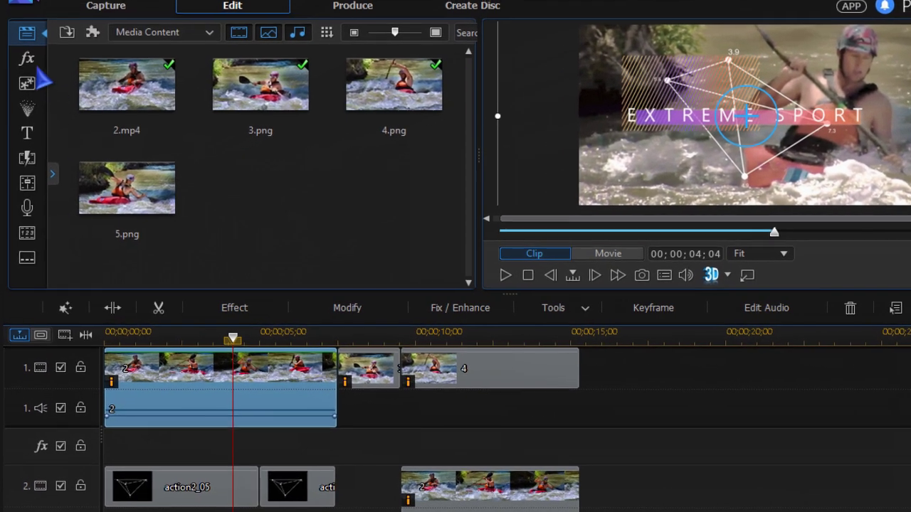
click(24, 74)
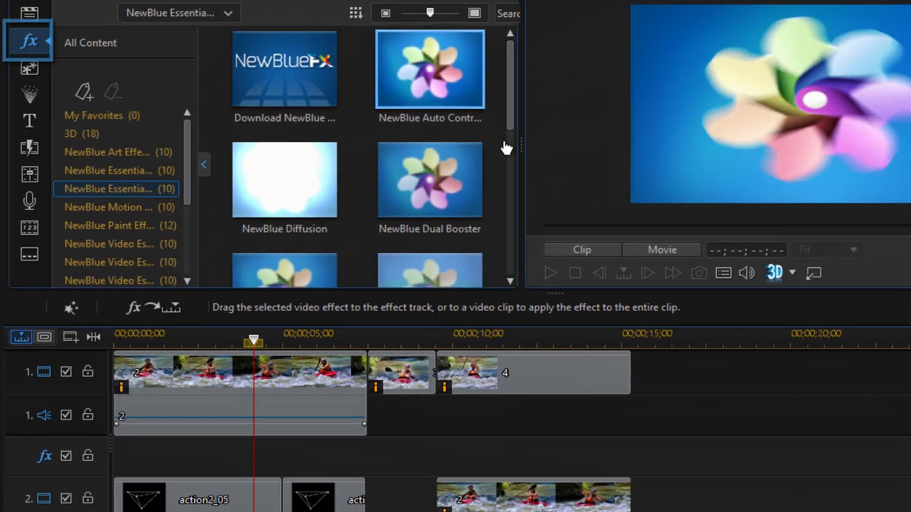
drag(510, 128, 519, 191)
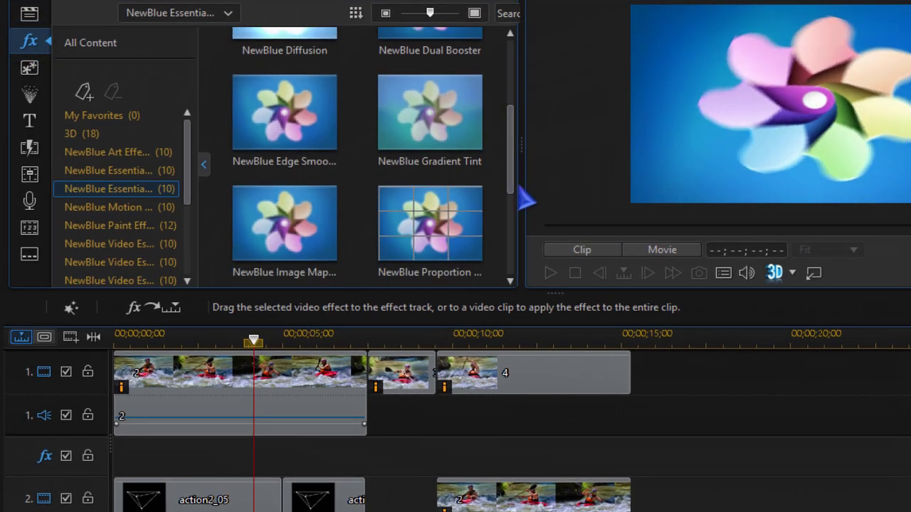
mouse_move(429, 107)
mouse_down()
mouse_move(327, 320)
mouse_move(254, 377)
mouse_up()
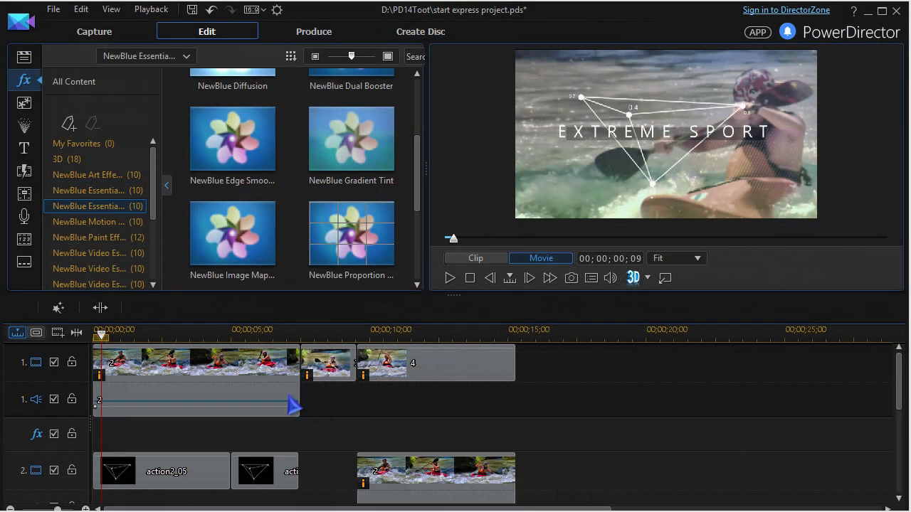
click(209, 400)
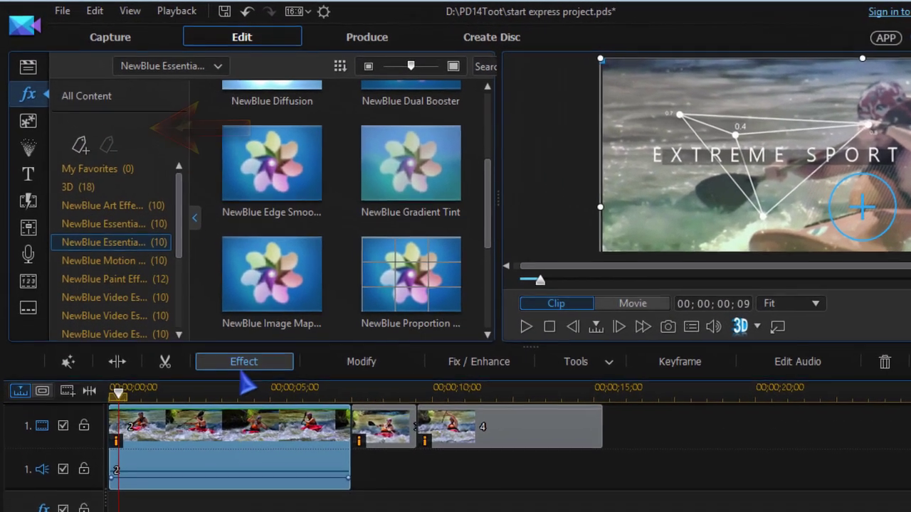
click(242, 364)
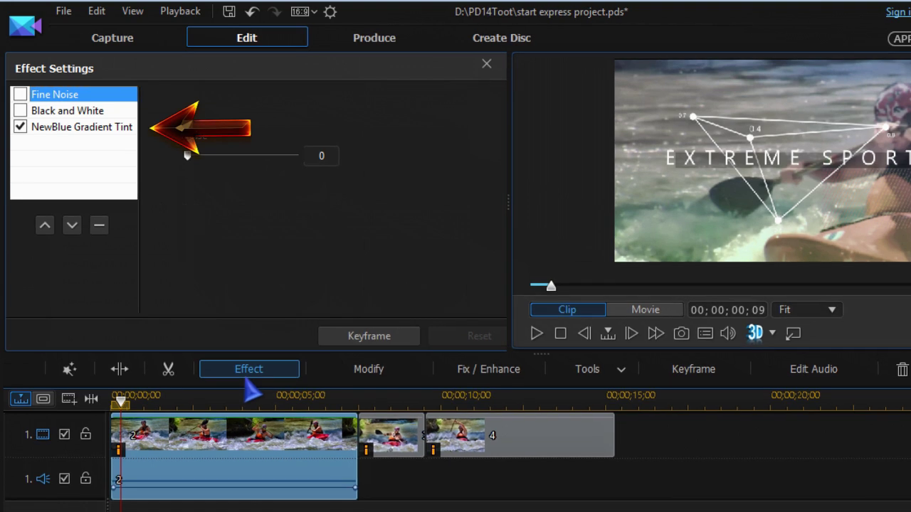
click(357, 339)
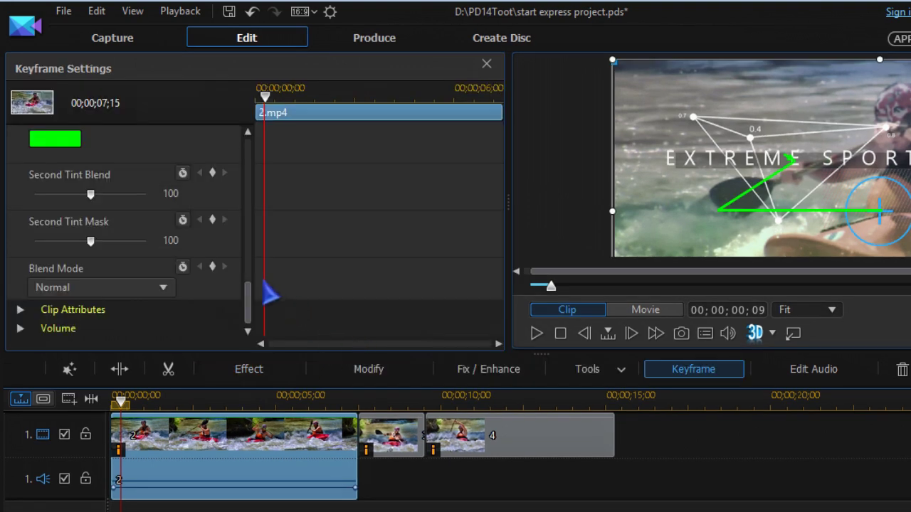
Scroll through the Gradient Tint keyframe parameters, then close the panel.
drag(248, 302, 259, 237)
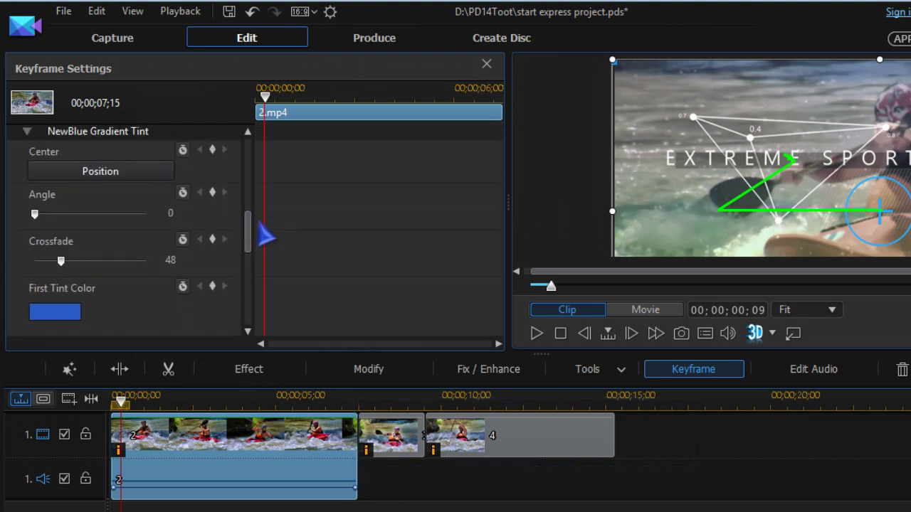
drag(259, 237, 257, 281)
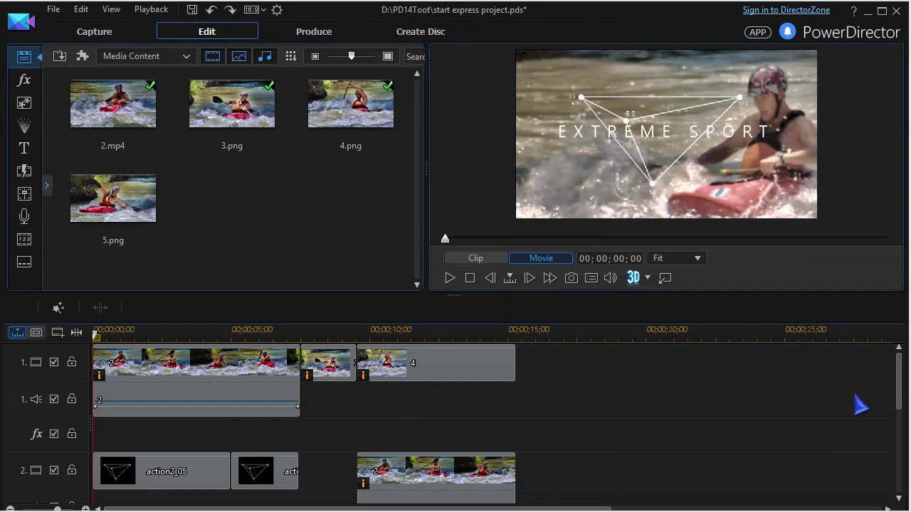
Remove the three action2_05 clips on tracks 2 and 3 with Remove and Leave Gap.
scroll(899, 378, down, 3)
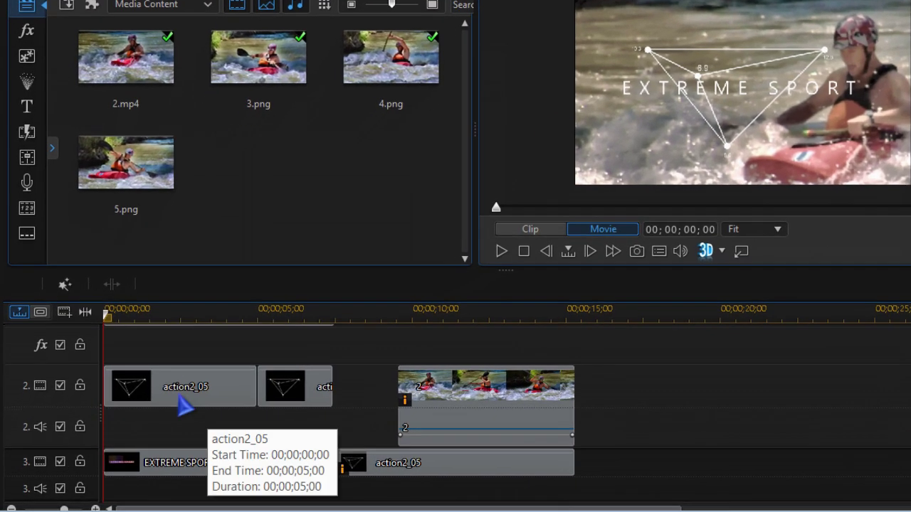
click(182, 391)
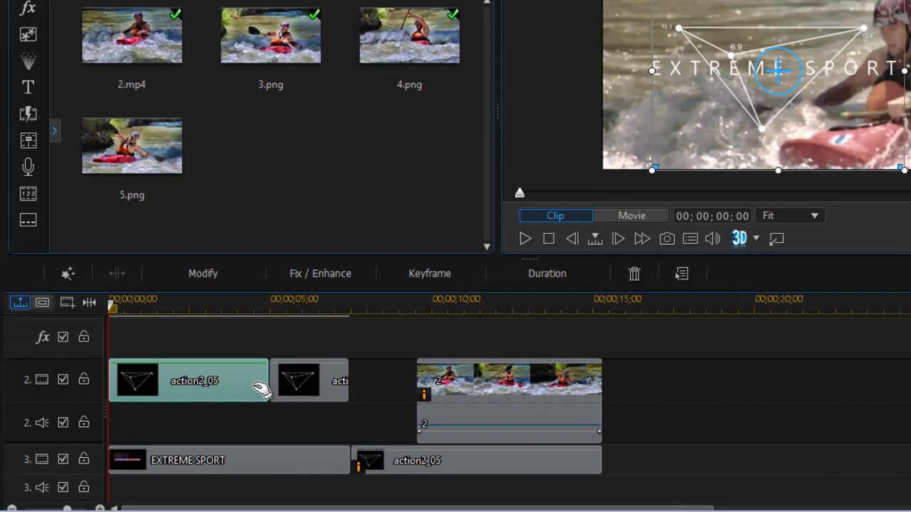
ctrl+click(268, 394)
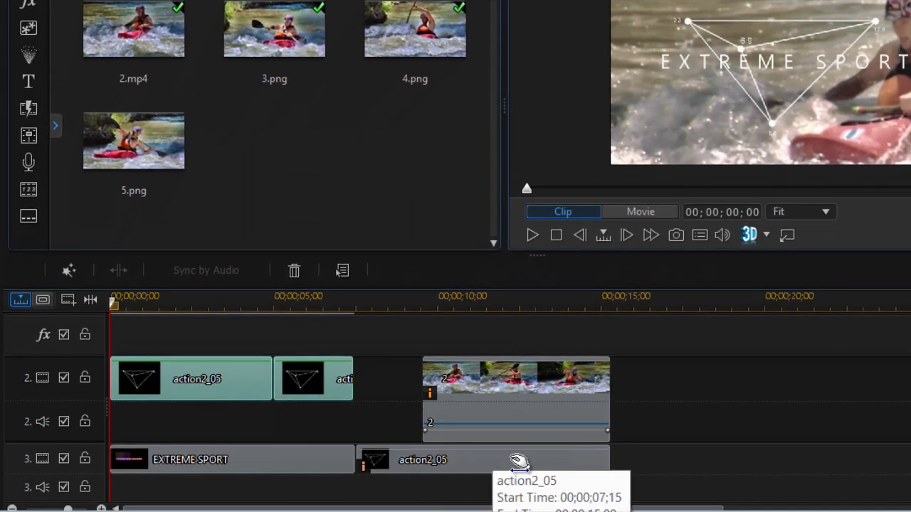
ctrl+click(518, 461)
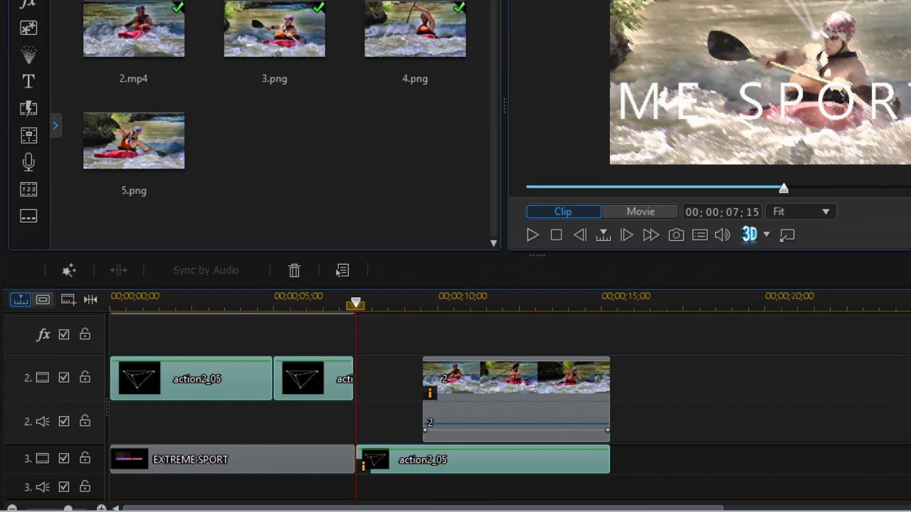
key(Delete)
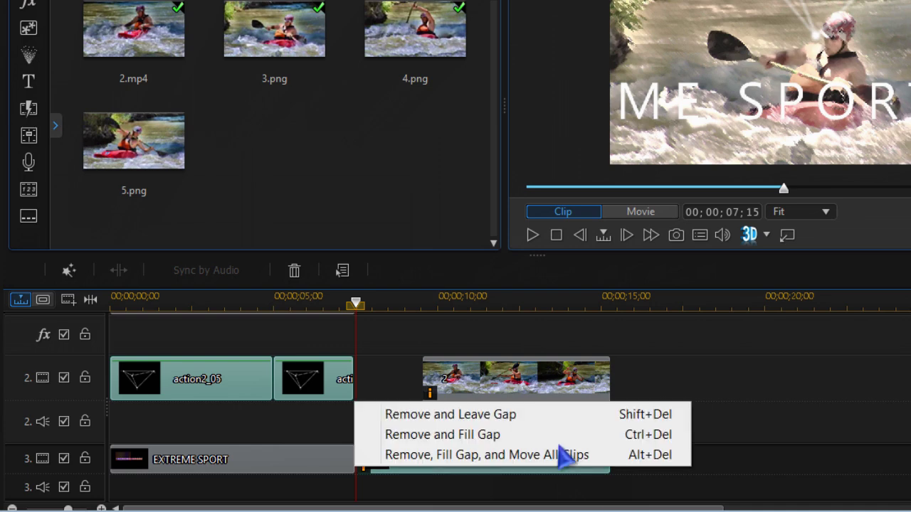
click(523, 416)
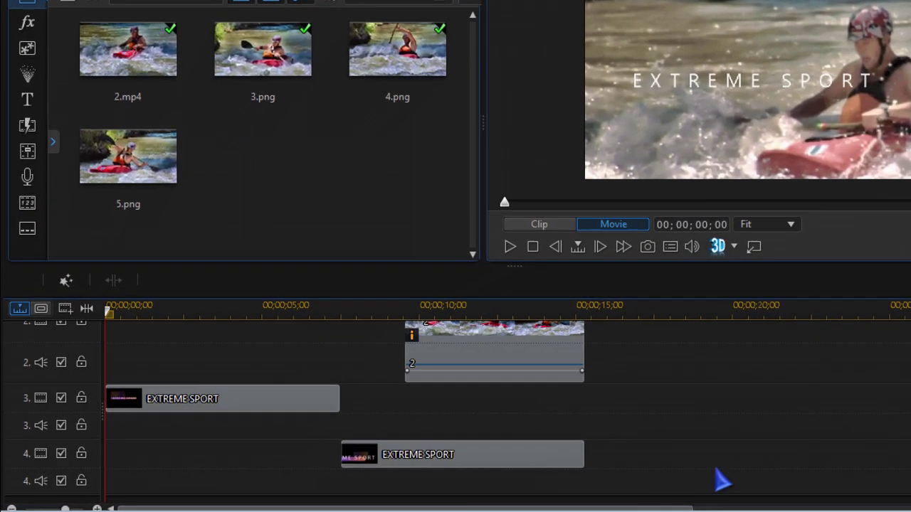
click(175, 390)
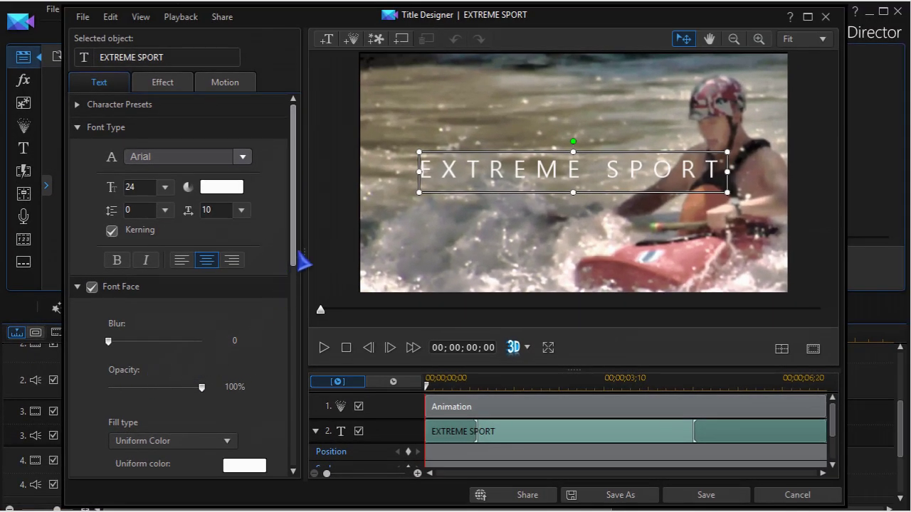
mouse_move(294, 261)
mouse_down()
mouse_move(311, 422)
mouse_move(304, 268)
mouse_up()
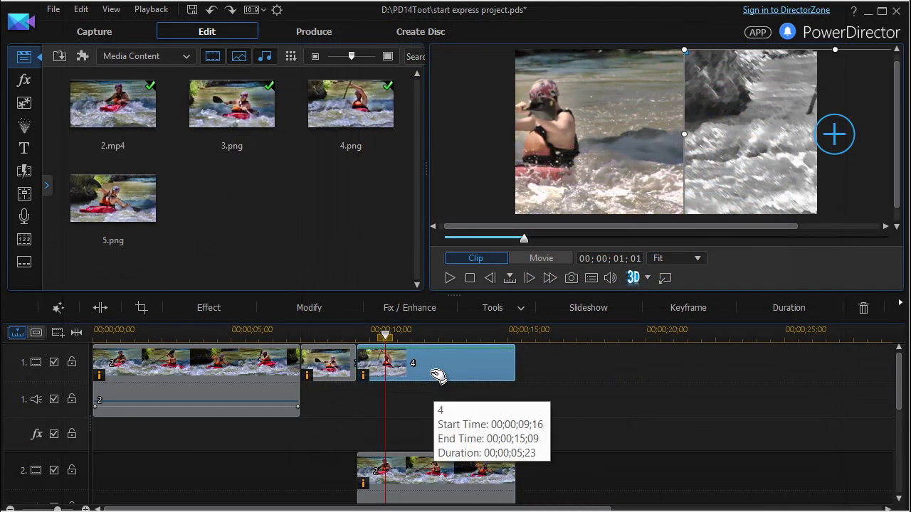
Swap clip 4.png at the end of track 1 for the 5.png kayak image.
mouse_move(439, 378)
mouse_down()
mouse_move(535, 375)
mouse_move(518, 367)
mouse_move(438, 377)
mouse_up()
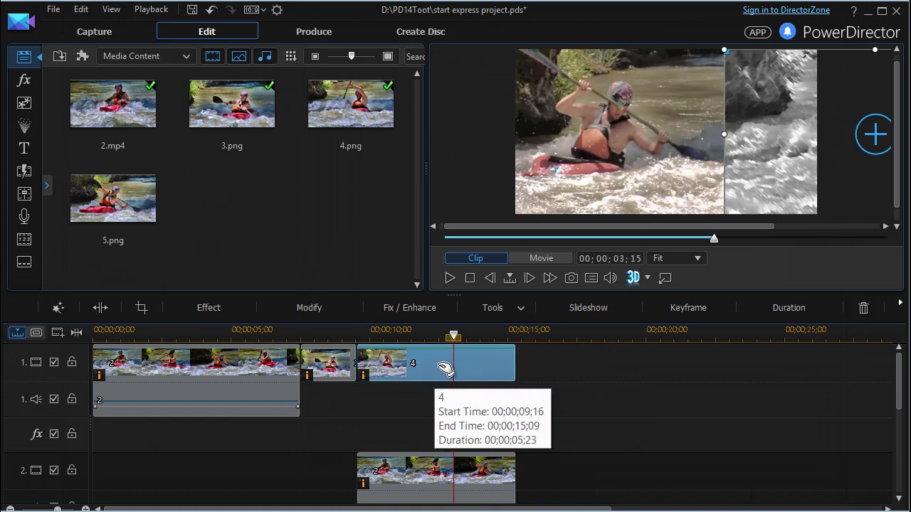
right_click(478, 372)
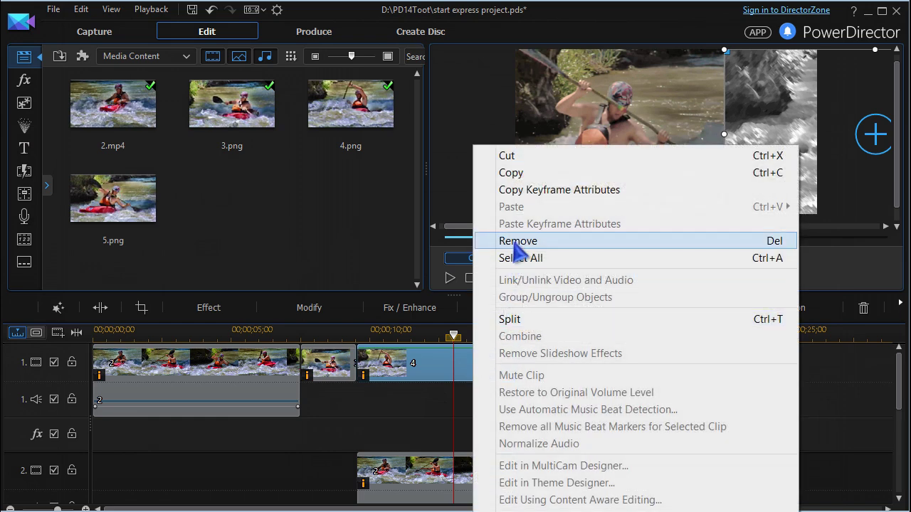
click(411, 423)
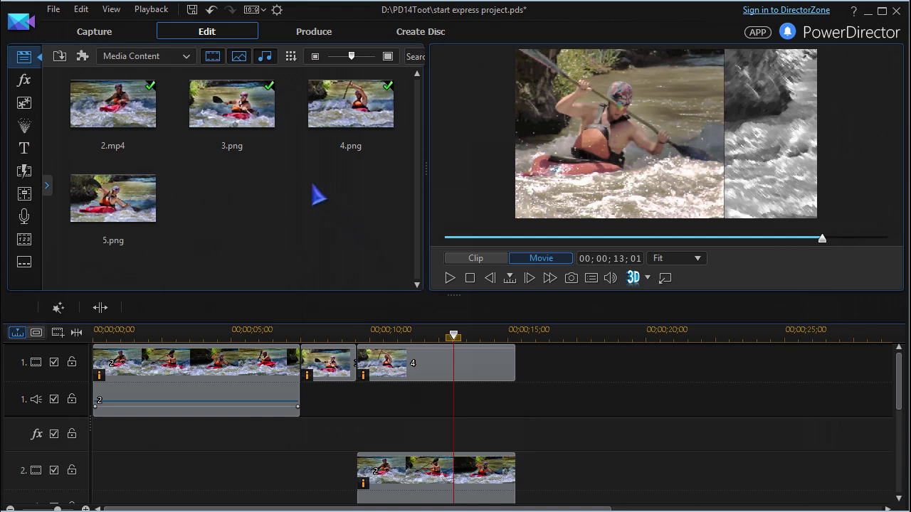
drag(123, 193, 416, 356)
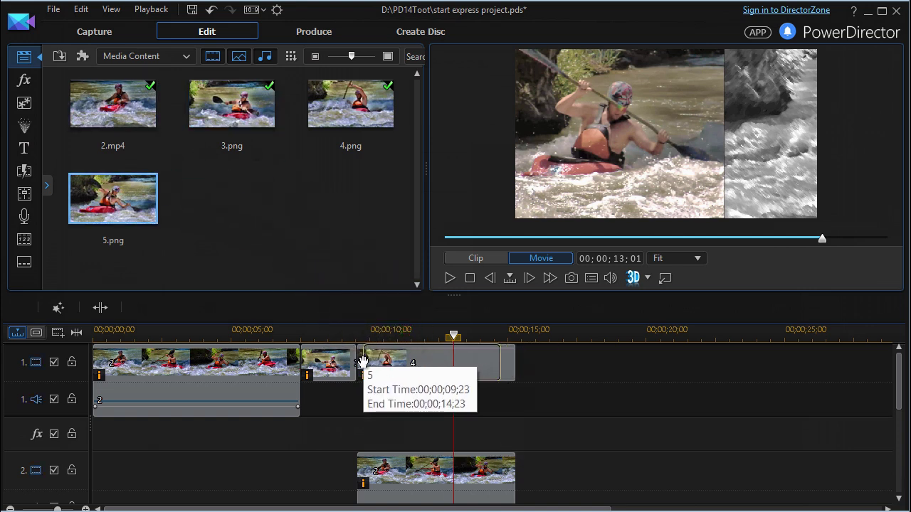
drag(417, 355, 362, 370)
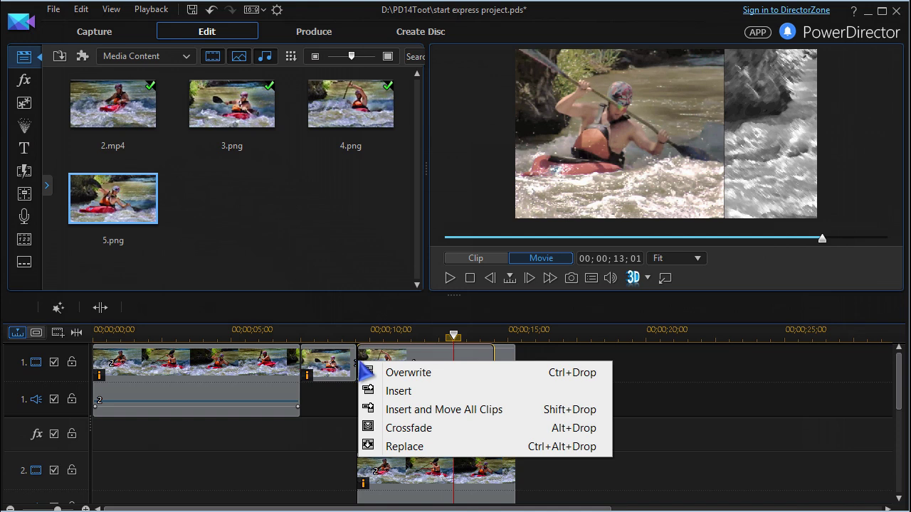
click(388, 446)
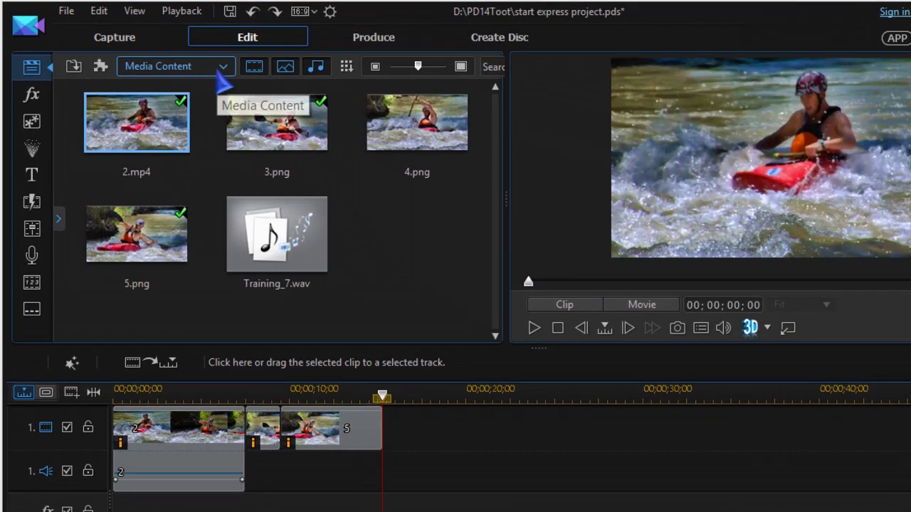
Switch the library to Express Projects and append an action template after the kayak clips.
click(183, 59)
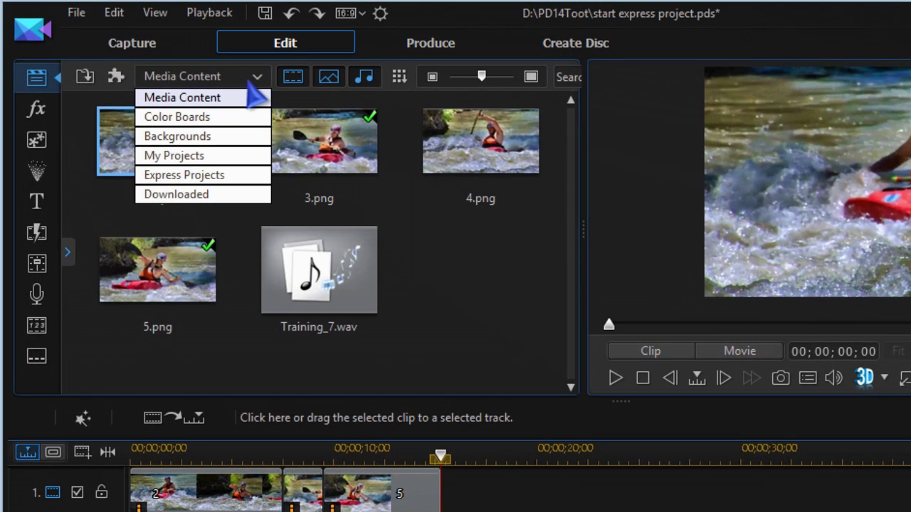
click(235, 175)
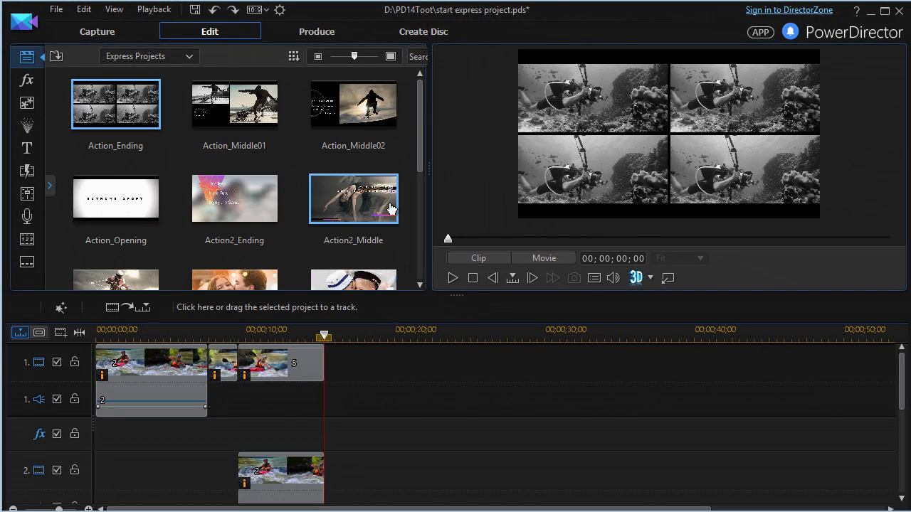
drag(354, 107, 448, 375)
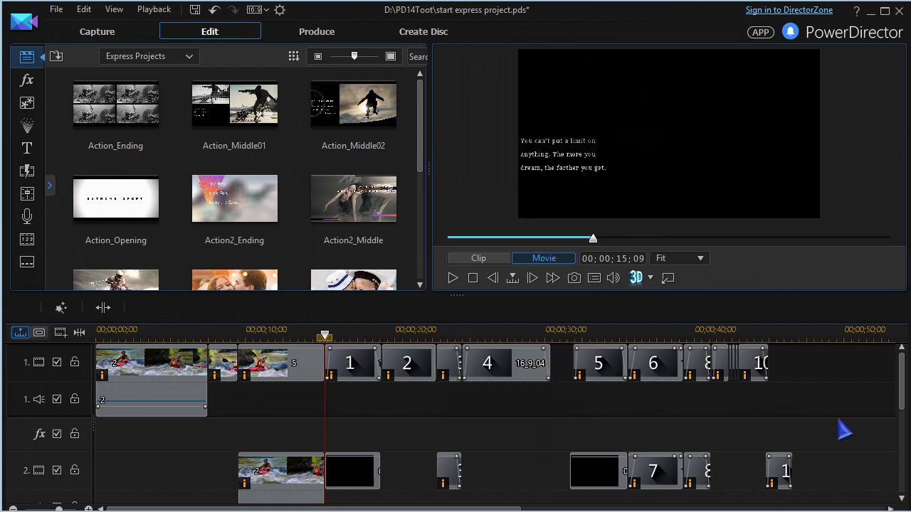
mouse_move(614, 332)
mouse_down()
mouse_move(777, 350)
mouse_move(619, 341)
mouse_up()
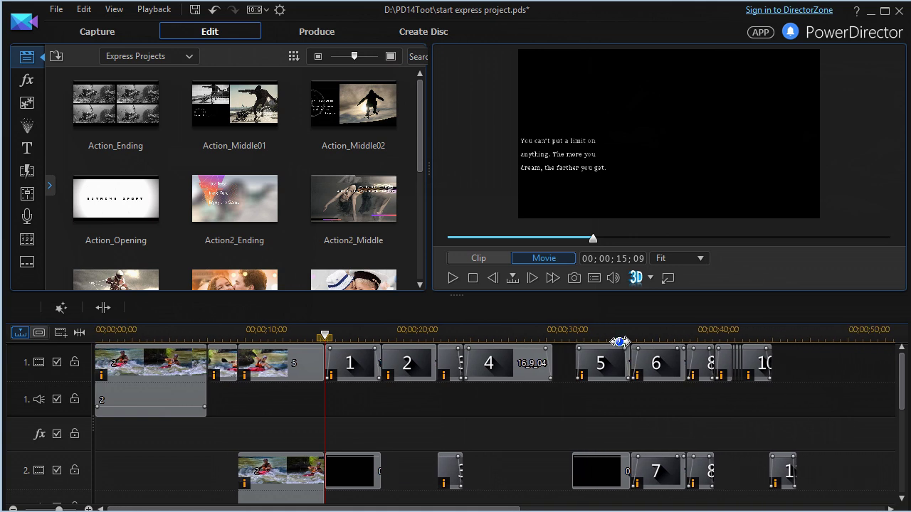